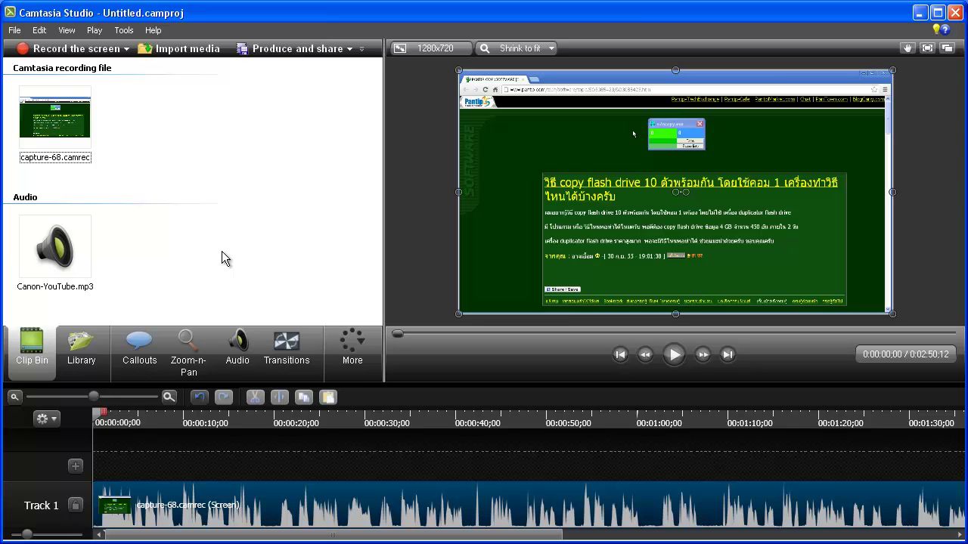
Add the Animated Title from the library's "Theme - Behind a Cloud" folder to the timeline at the playhead
left_click(75, 348)
left_click_drag(378, 276, 376, 156)
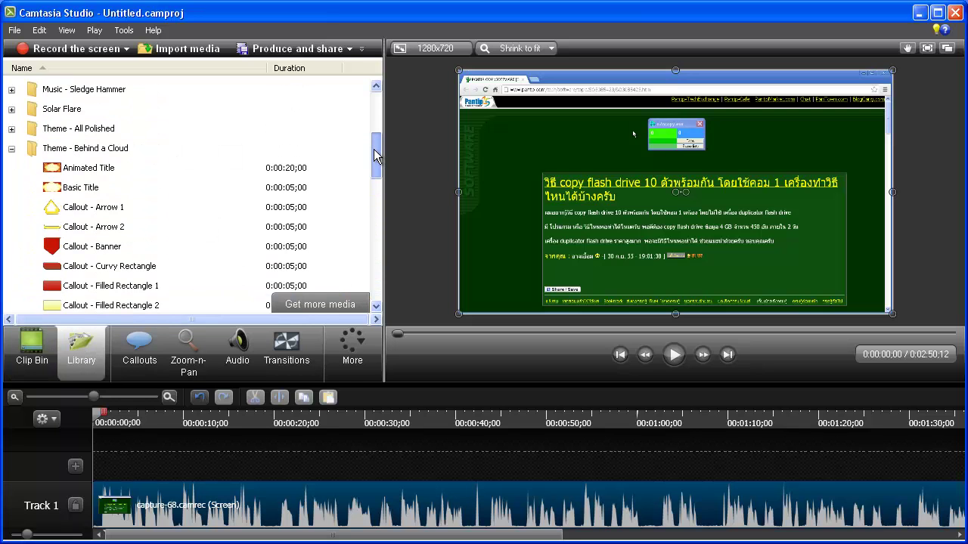
left_click(86, 175)
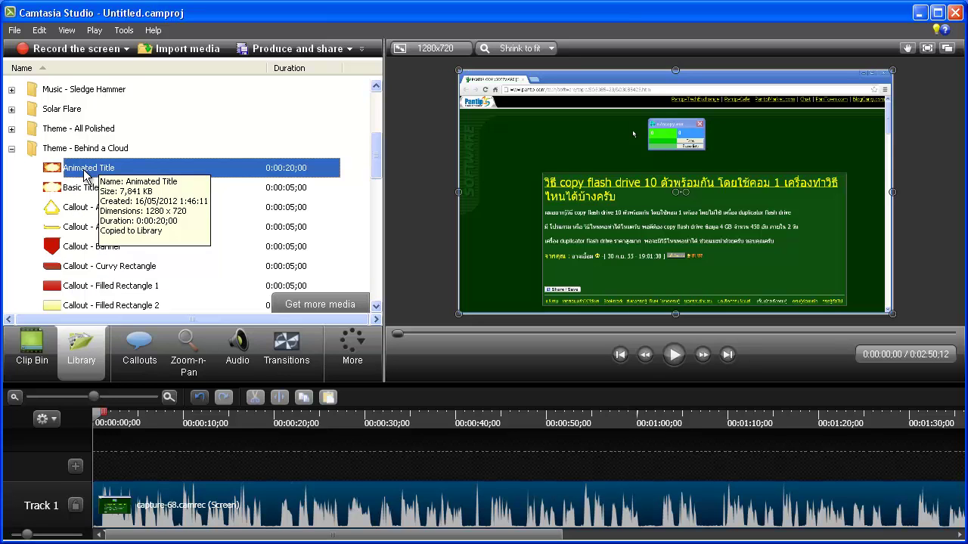
right_click(84, 171)
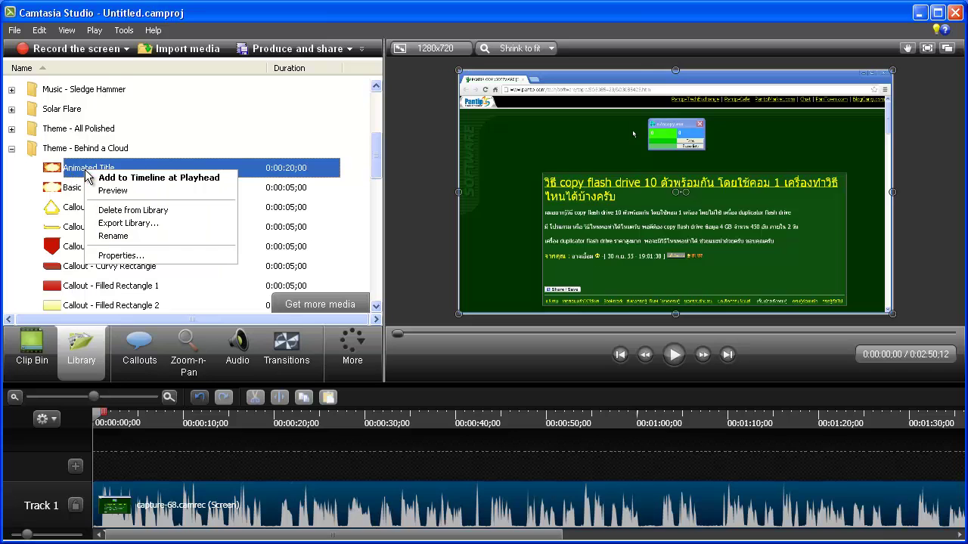
left_click(132, 182)
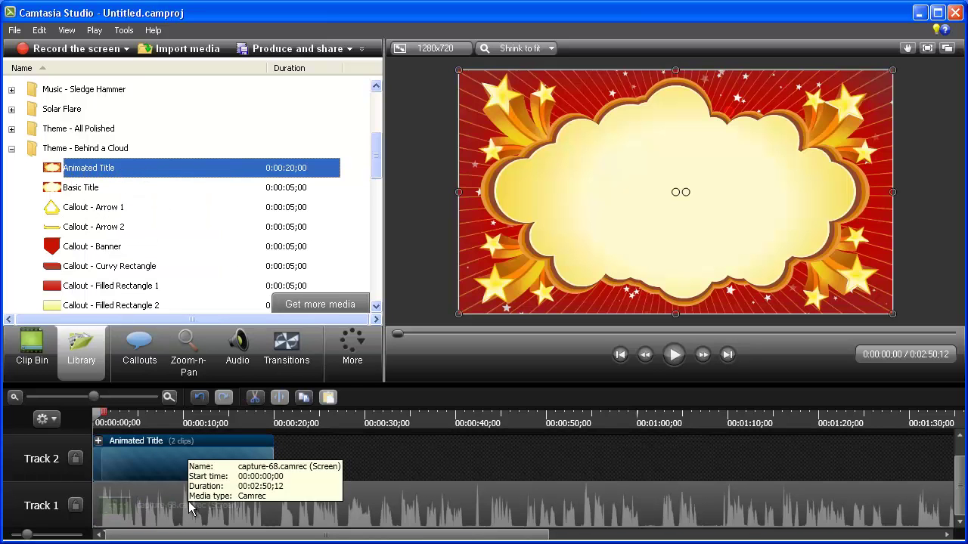
Shift the capture-68.camrec clip to about 36 seconds and move the Animated Title to the start of Track 1
left_click(168, 515)
left_click_drag(168, 515, 489, 515)
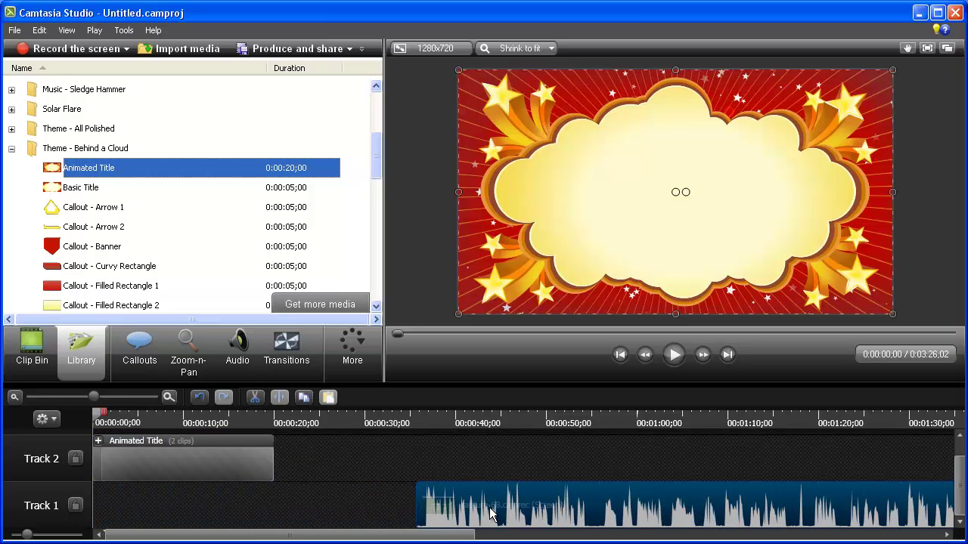
left_click_drag(154, 450, 132, 500)
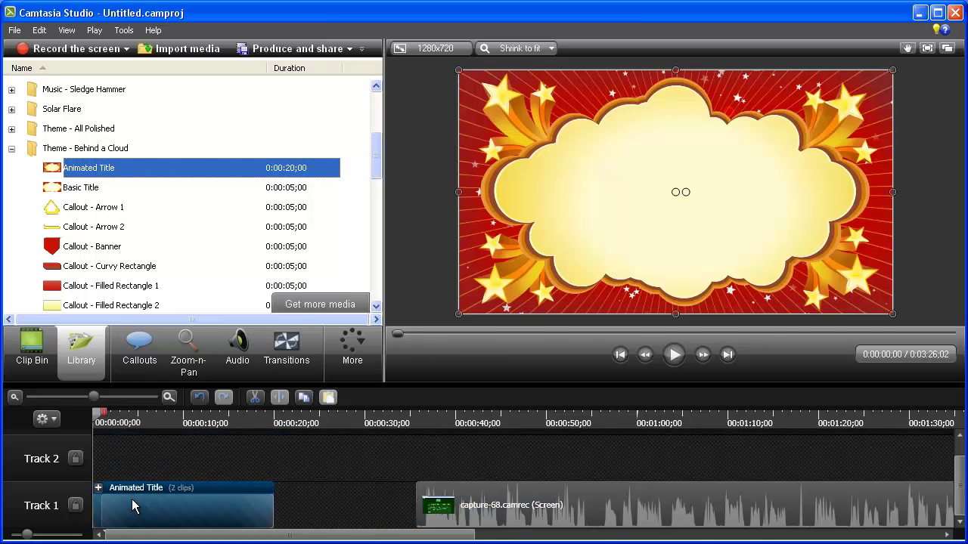
Place Canon-YouTube.mp3 at the start of Track 2 and shorten the Animated Title to match the audio's length
left_click(38, 368)
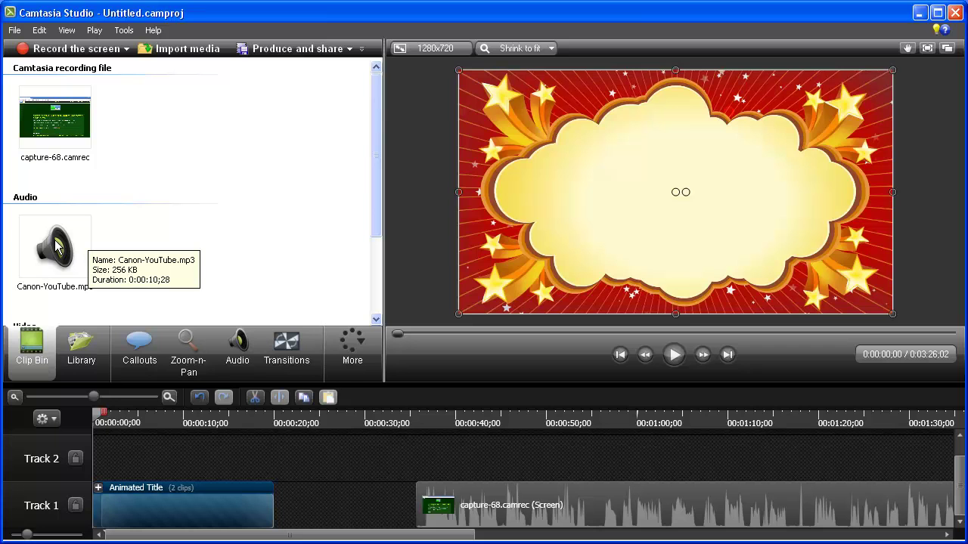
left_click_drag(54, 240, 104, 462)
left_click(112, 467)
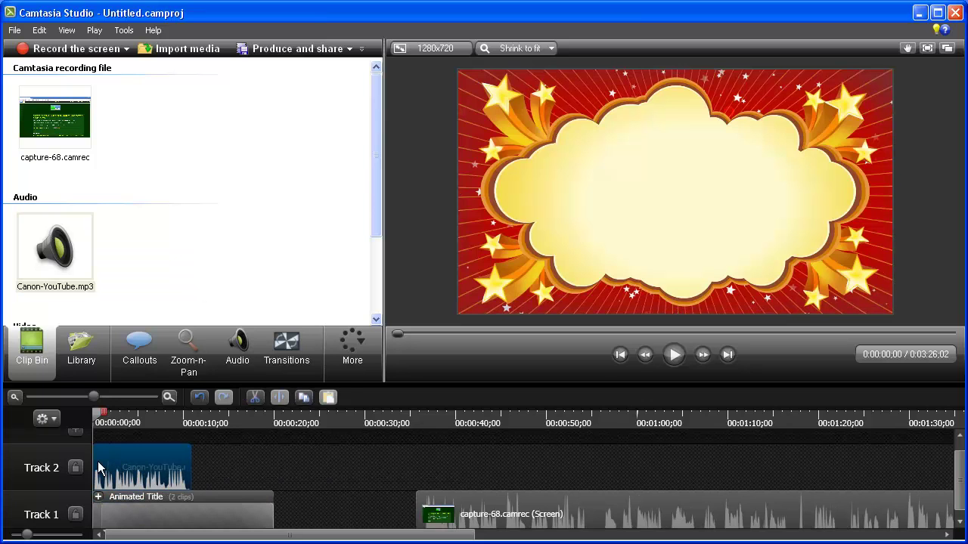
left_click_drag(275, 518, 201, 514)
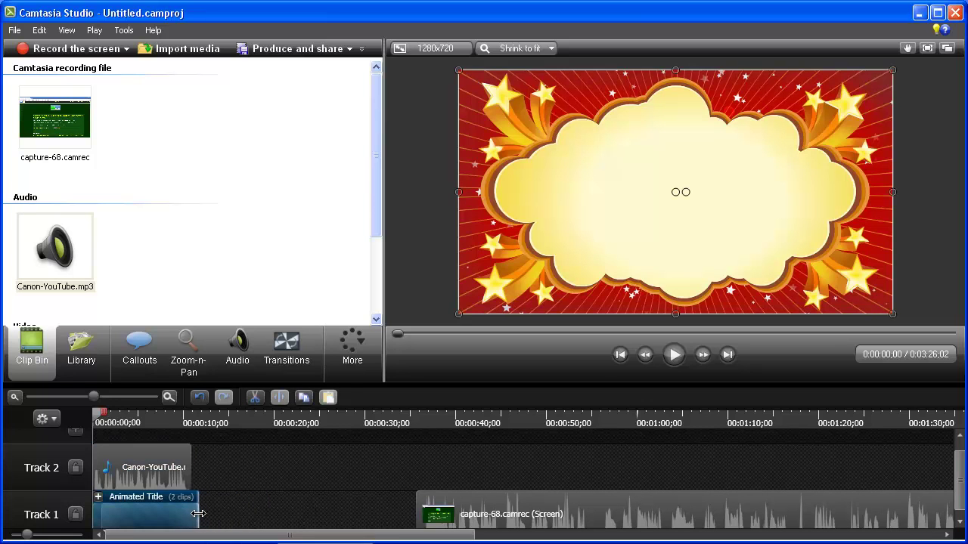
Group the Canon-YouTube.mp3 audio with the Animated Title
left_click(158, 469)
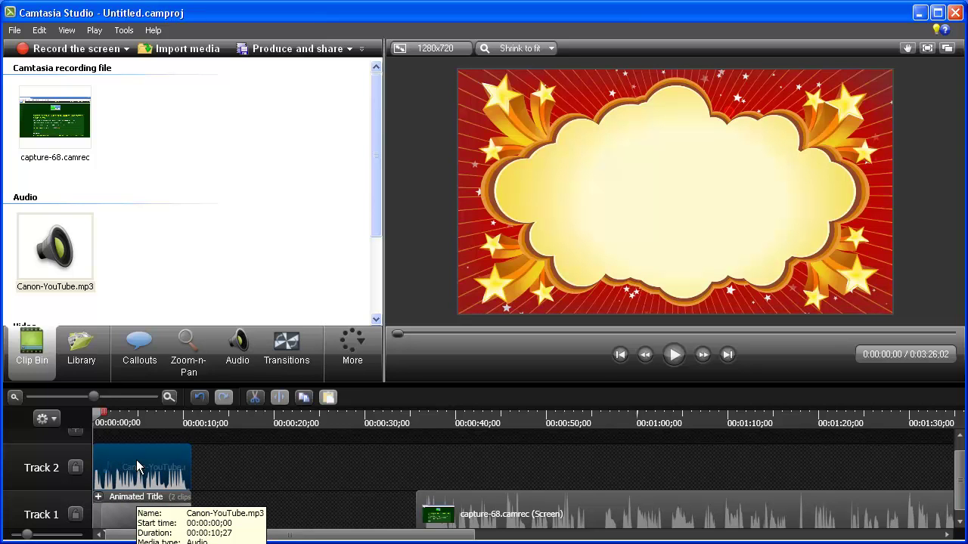
left_click(130, 512)
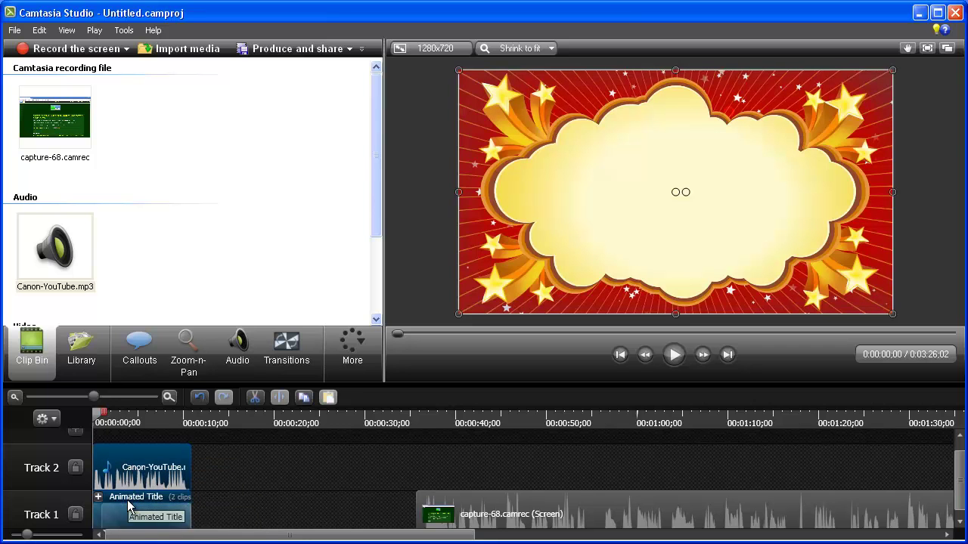
right_click(130, 457)
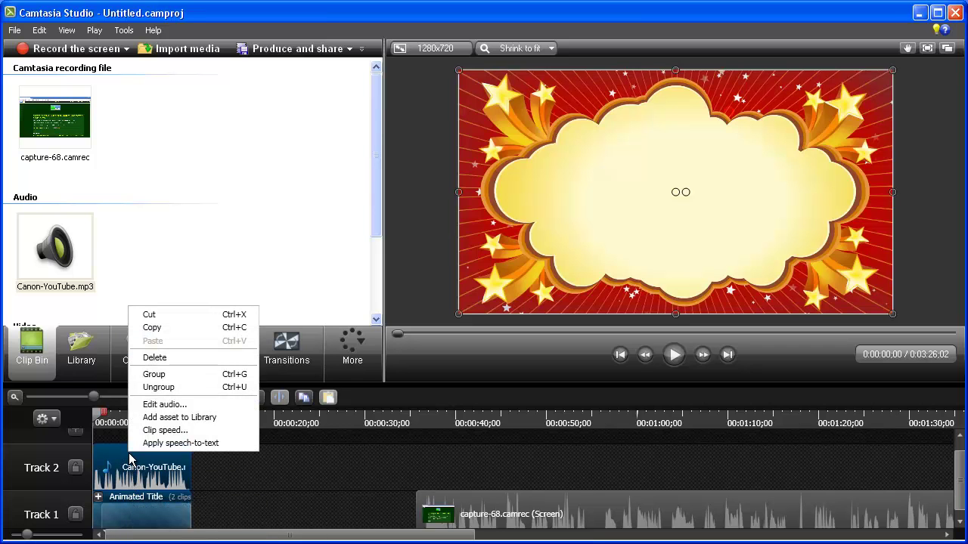
left_click(177, 377)
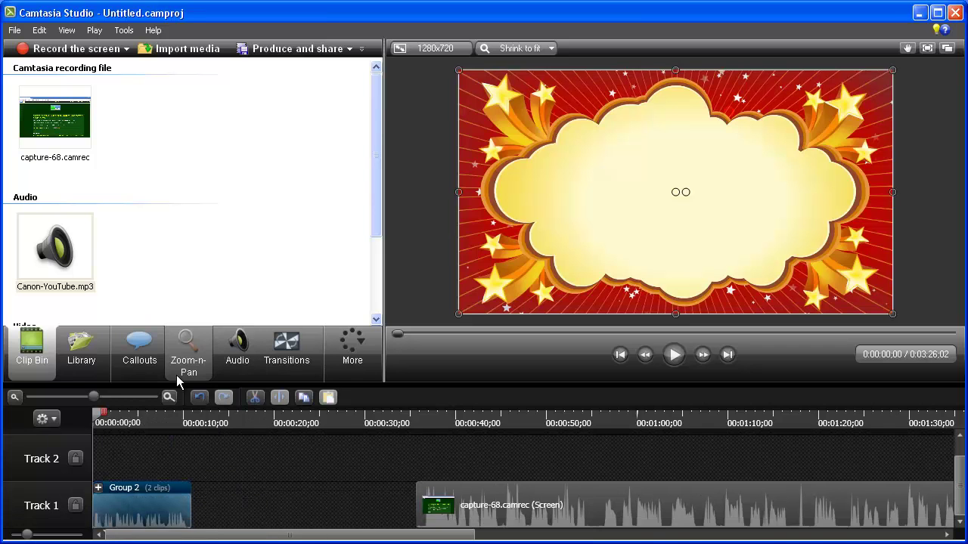
Add the grouped title and music to the library as an asset named "my-intro"
right_click(127, 496)
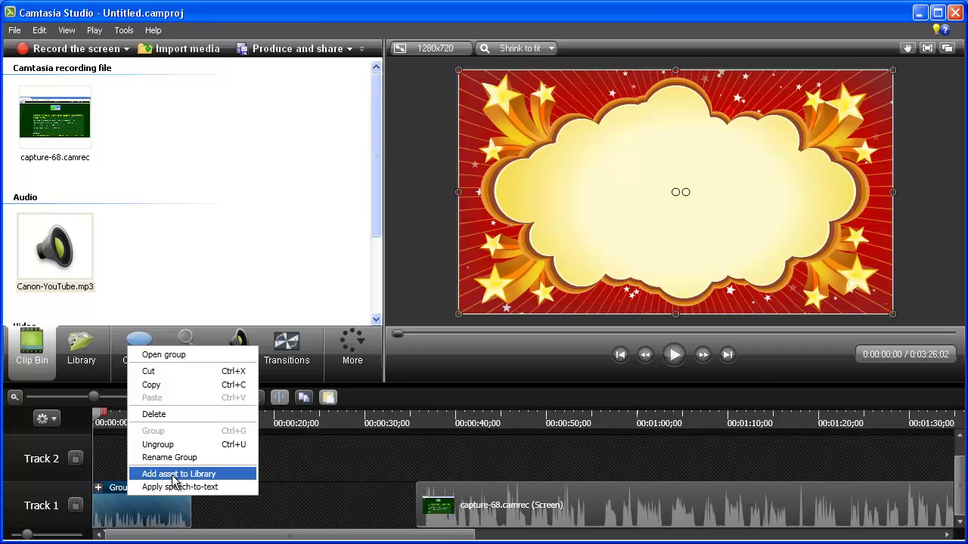
left_click(173, 474)
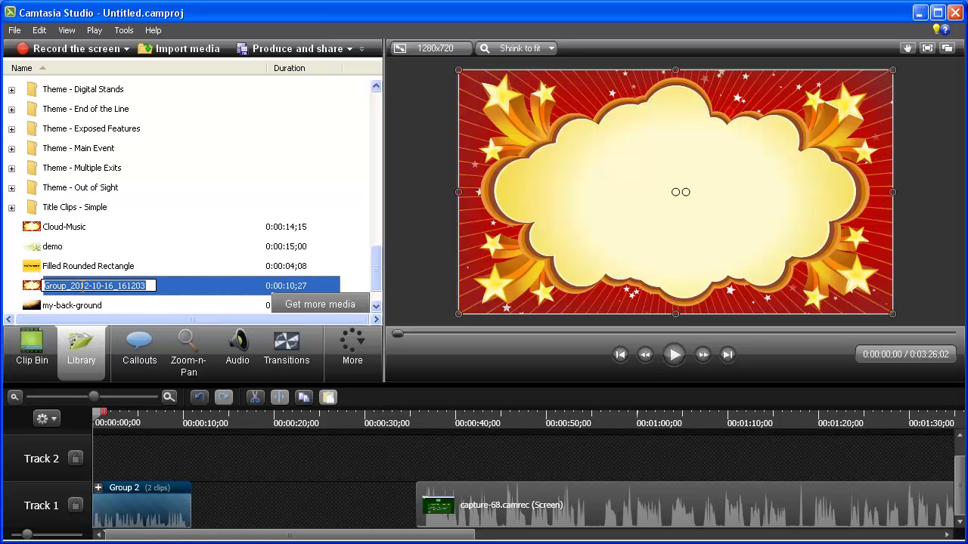
type("my-intro")
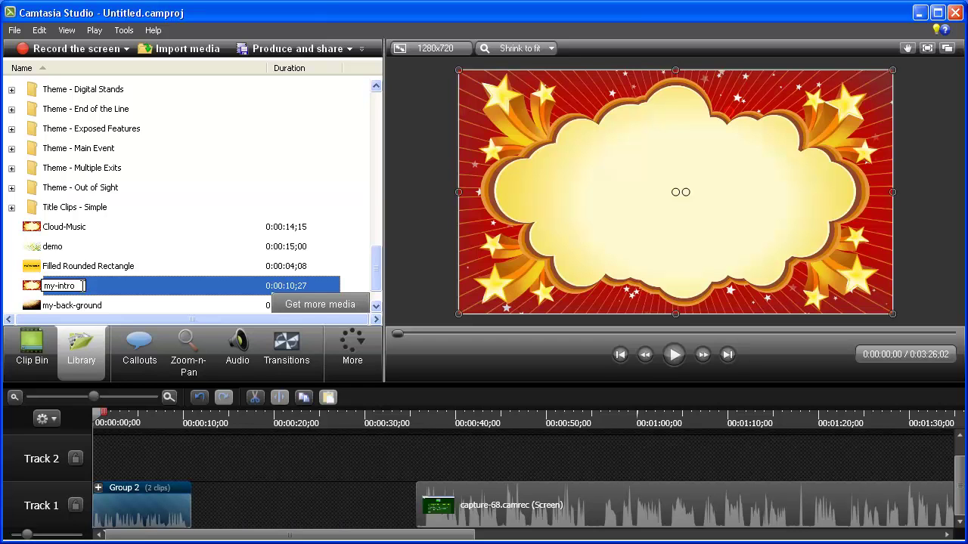
key("Return")
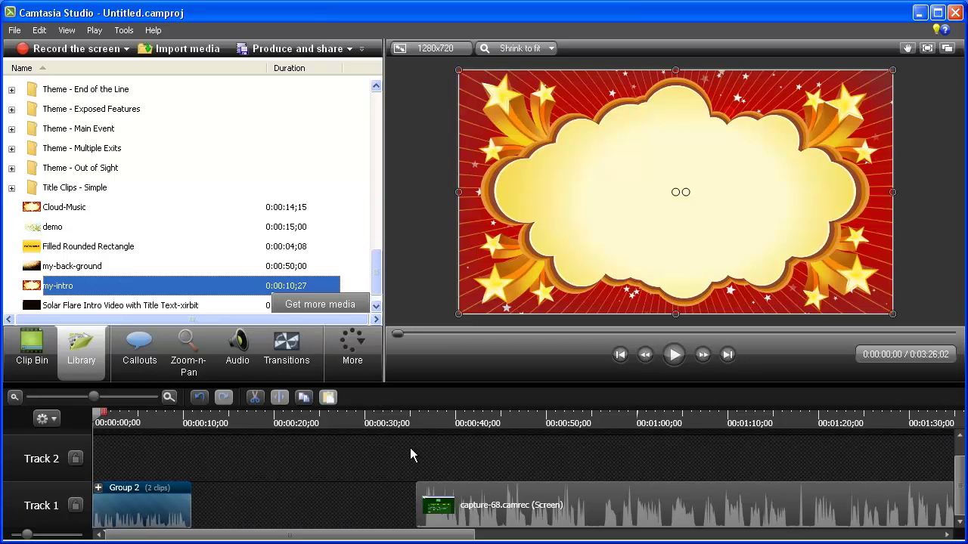
Move the capture-68.camrec clip directly after the intro group and add a Fade through black transition between them
left_click_drag(441, 499, 205, 503)
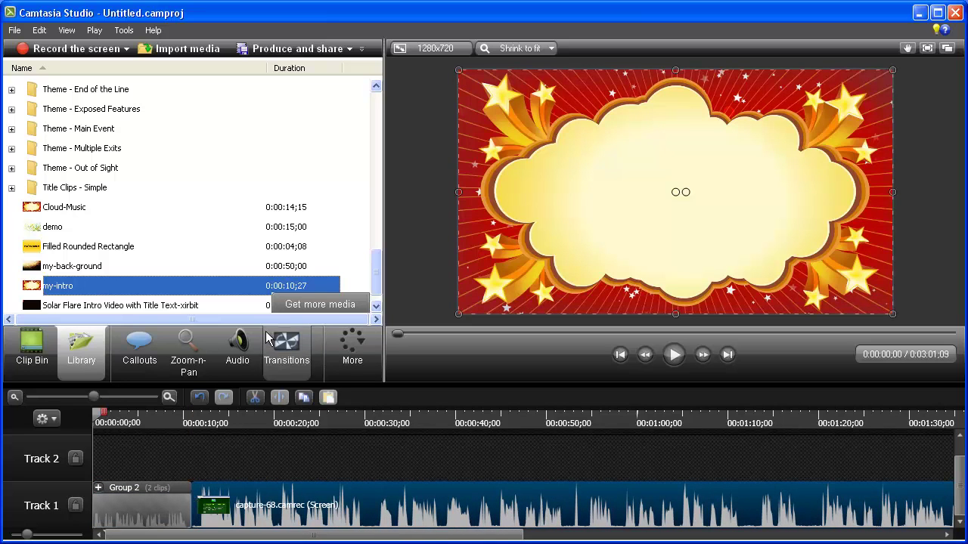
left_click(281, 346)
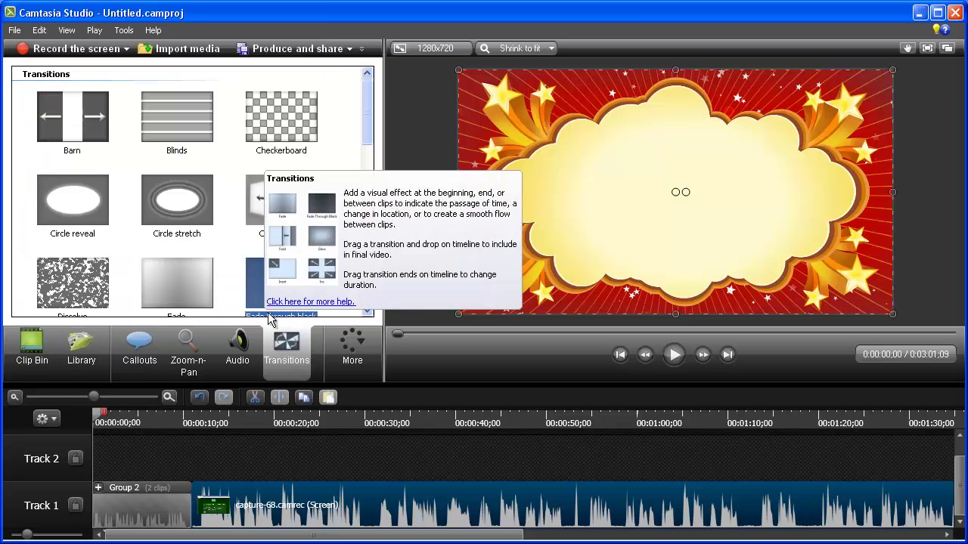
left_click_drag(257, 281, 198, 505)
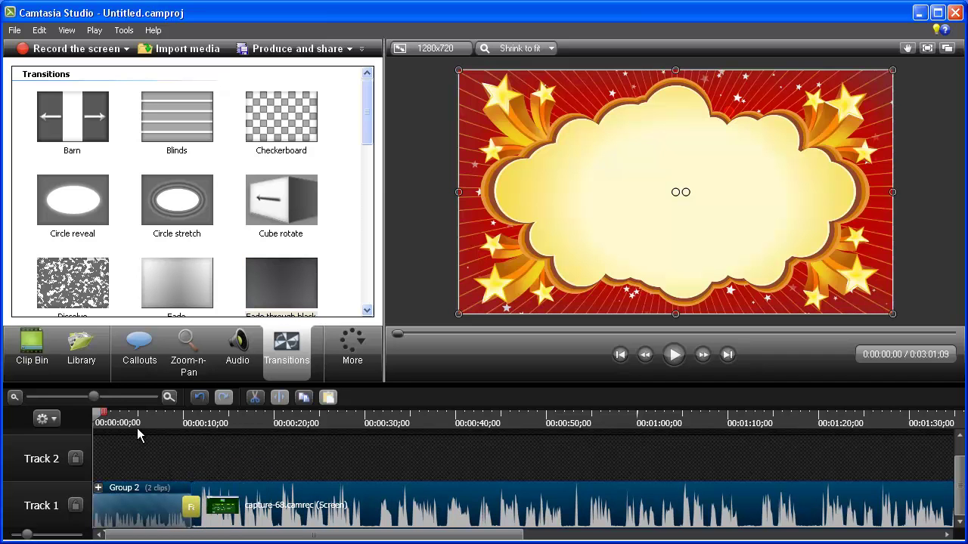
Expand the intro group and its nested Animated Title group, and open the title's text callout for editing
left_click_drag(98, 421, 119, 422)
left_click(98, 489)
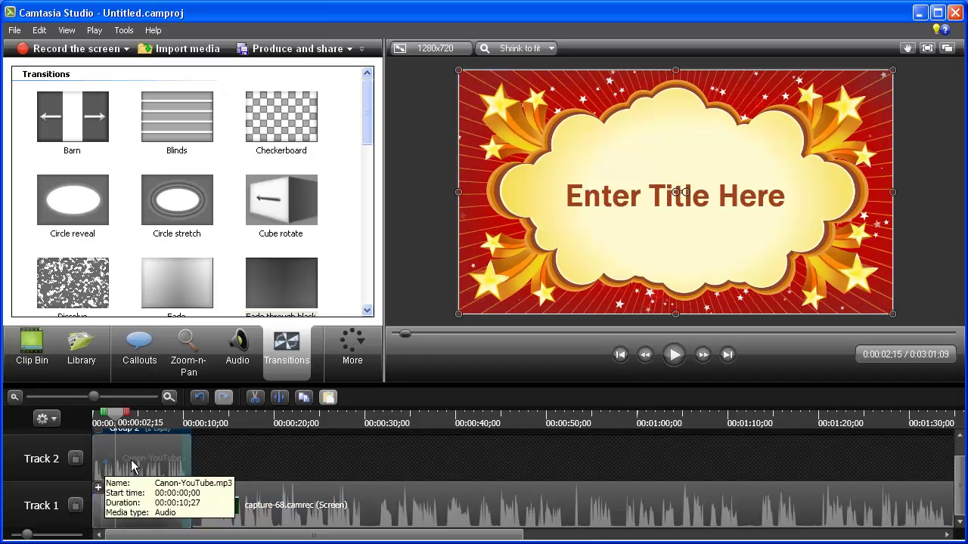
left_click(132, 464)
left_click(99, 488)
left_click(148, 465)
double_click(148, 468)
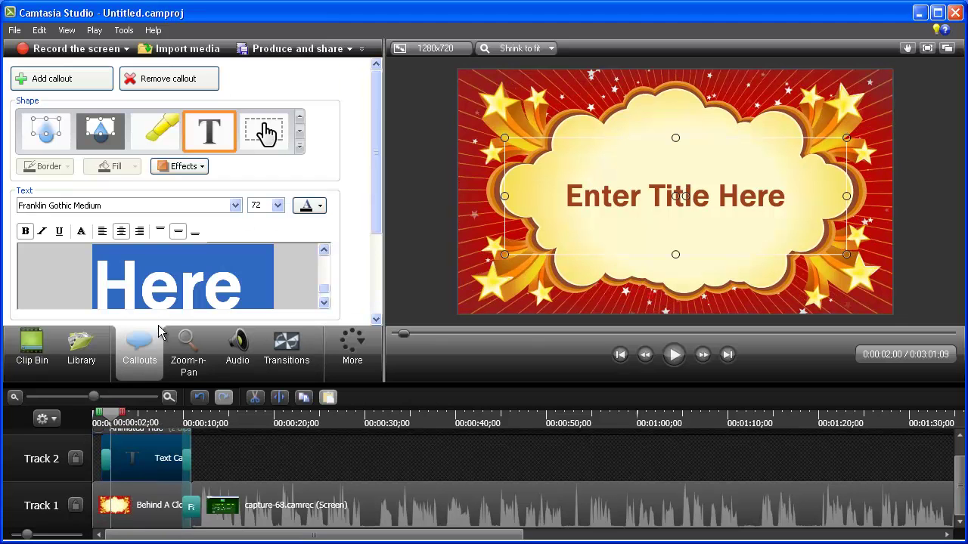
Replace the title callout's text with "การคัดลอก" and collapse the intro group
left_click(127, 277)
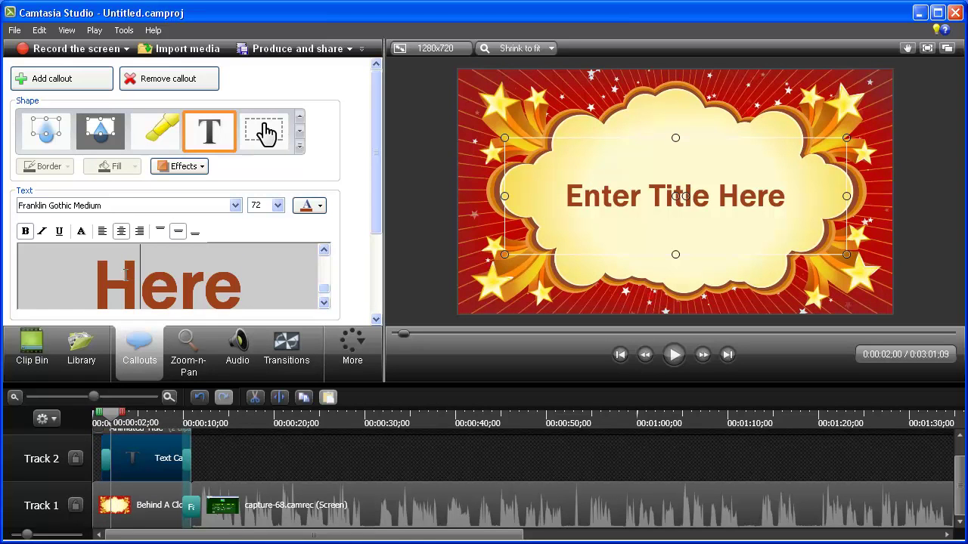
key("Up")
key("Up")
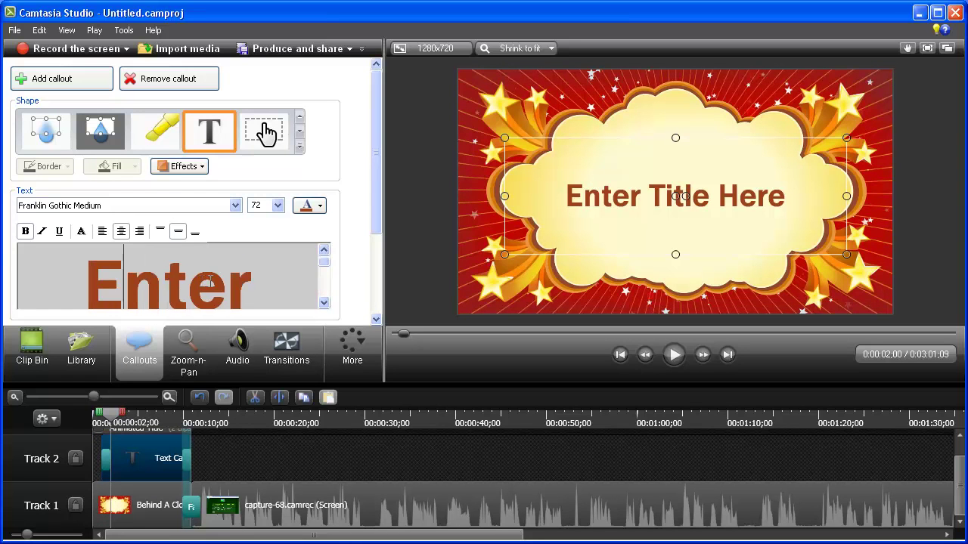
key("Down")
key("Down")
key("ctrl+a")
type("dk")
key("BackSpace")
key("BackSpace")
type("กา")
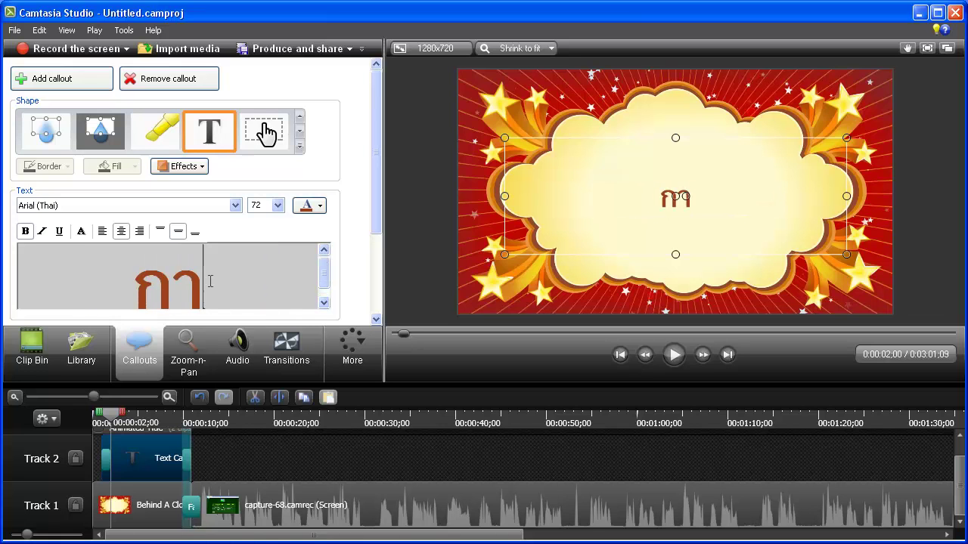
type("รคัดลอก")
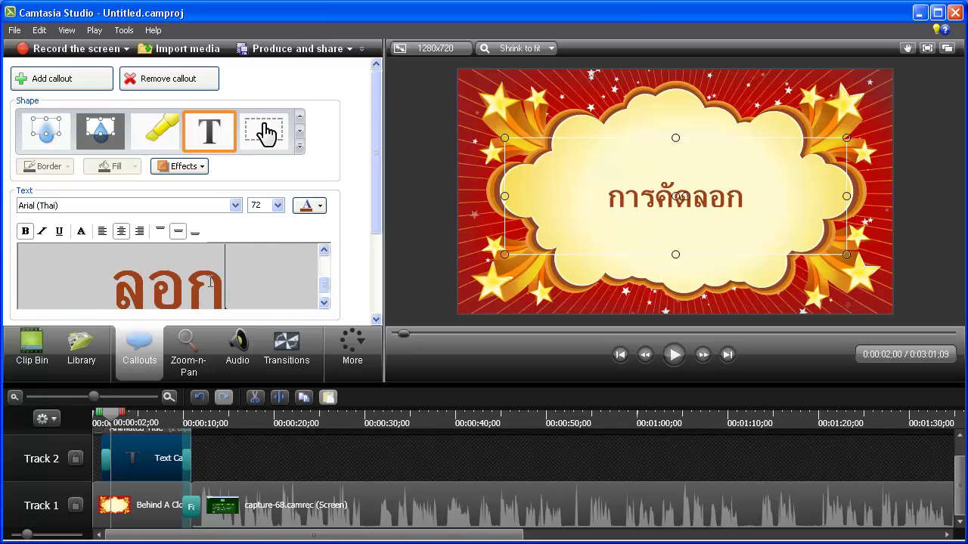
key("ctrl+g")
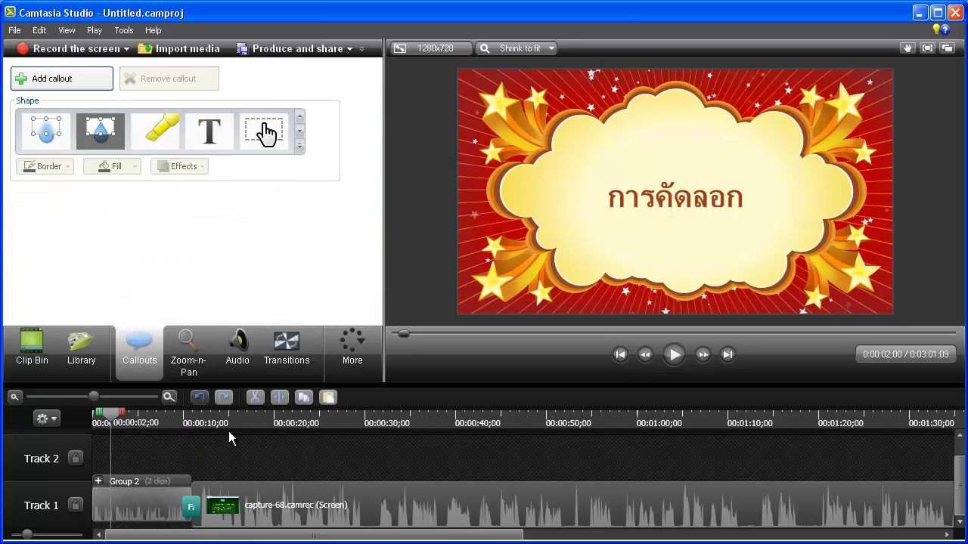
Play the intro from about 2 seconds through the transition into the screen recording
mouse_move(111, 418)
left_mouse_down()
mouse_move(206, 417)
mouse_move(97, 419)
mouse_move(119, 422)
left_mouse_up()
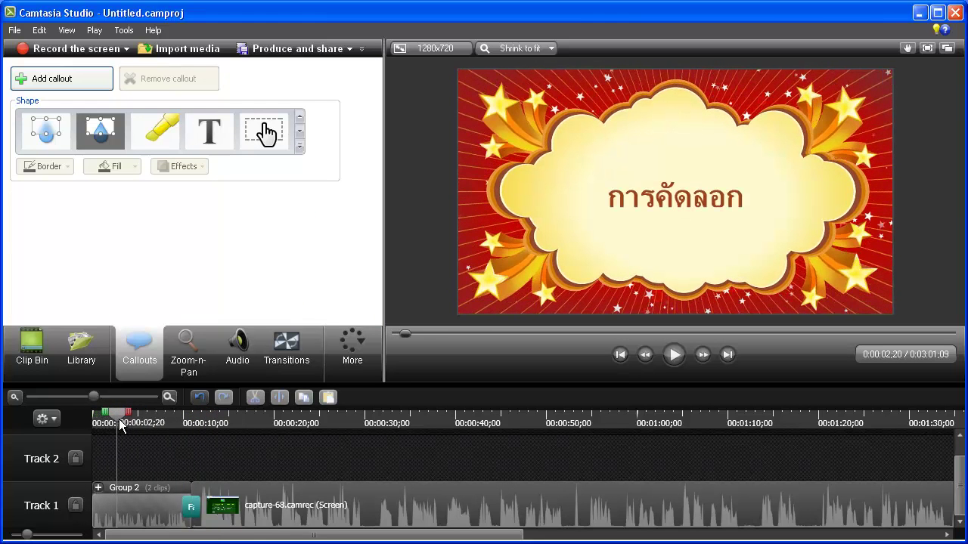
left_click(676, 356)
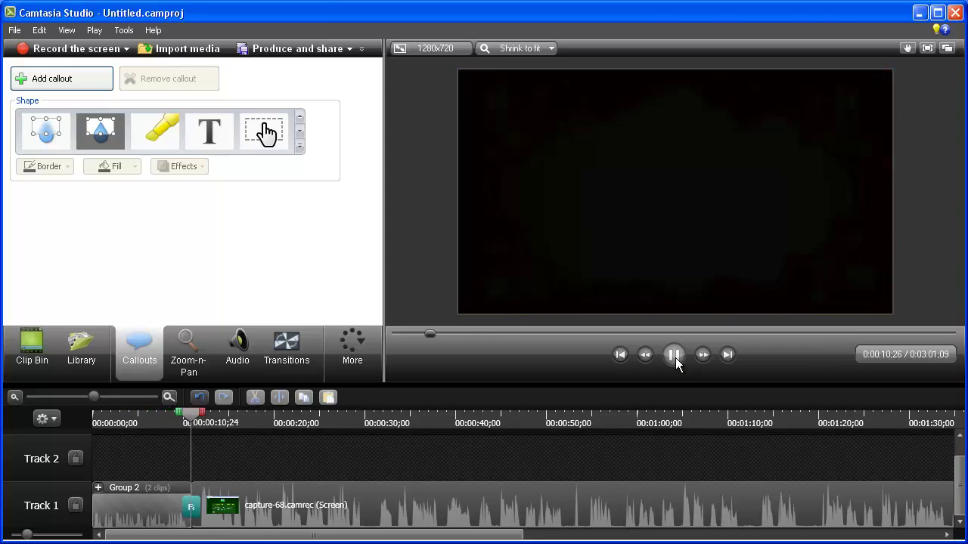
left_click(674, 355)
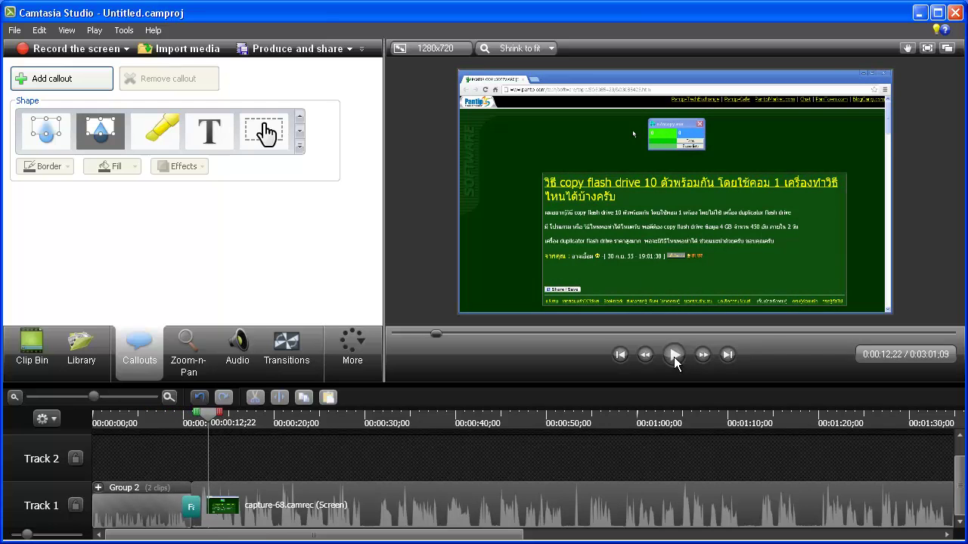
Start a new project without saving the changes to the current one
left_click(17, 32)
left_click(22, 43)
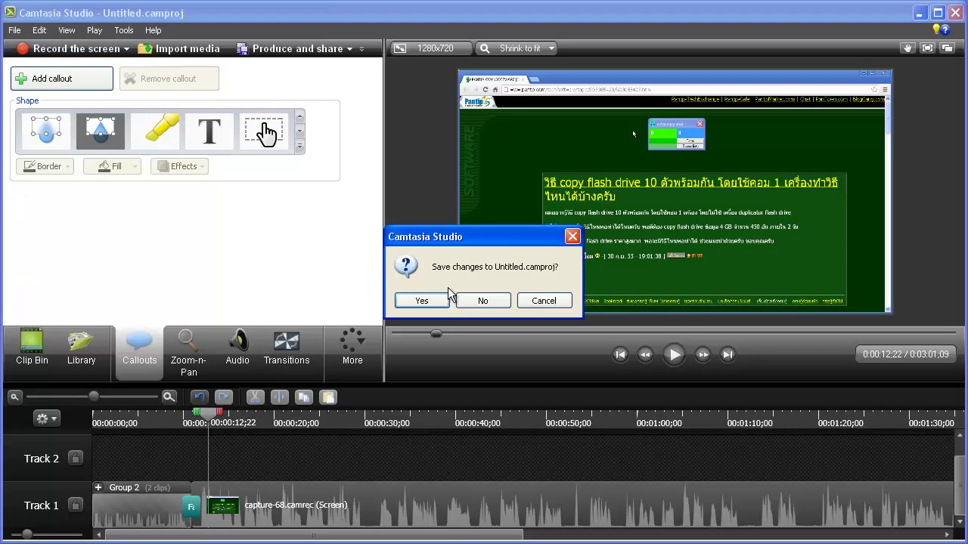
left_click(467, 300)
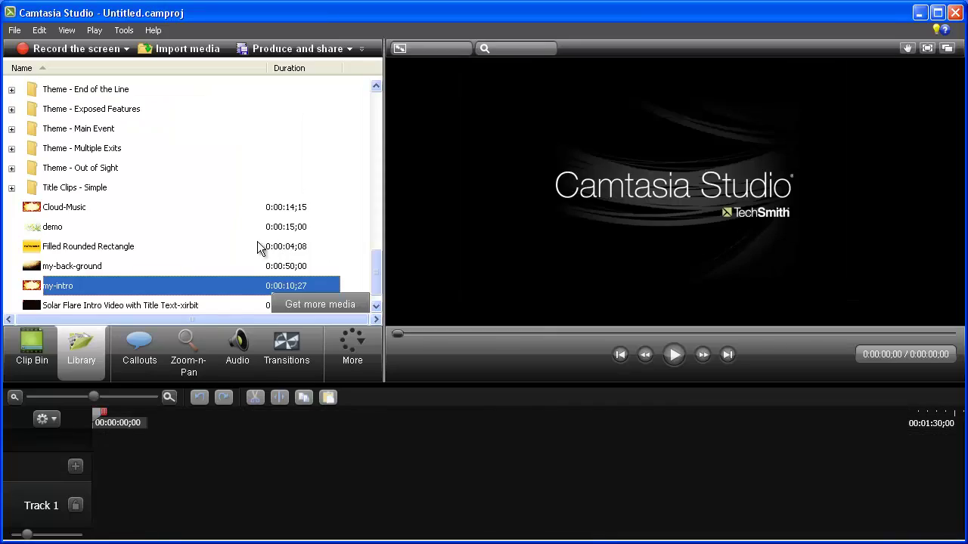
Add the audacity-eq-setup.camrec clip to the timeline and set the editing dimensions to the 1280 x 720 recording size
left_click(32, 346)
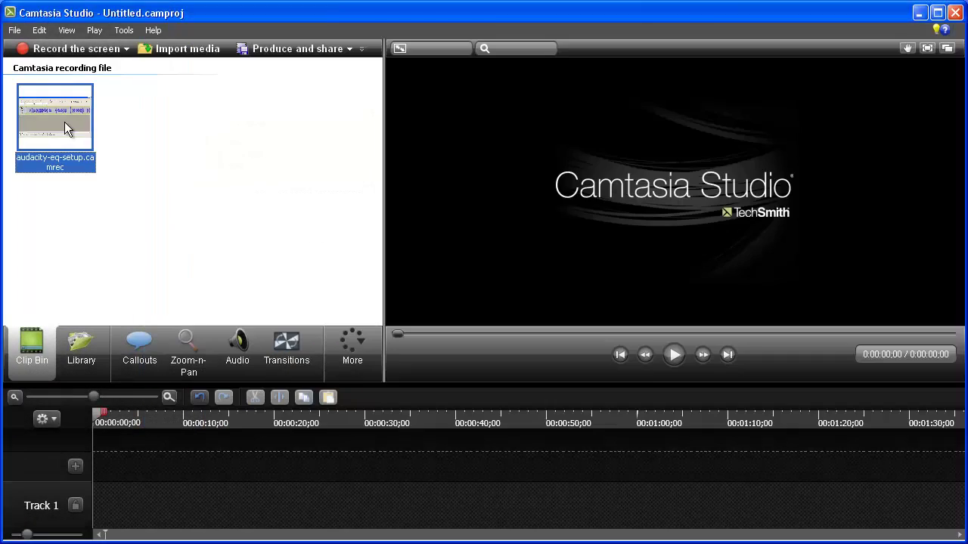
right_click(65, 122)
left_click(113, 131)
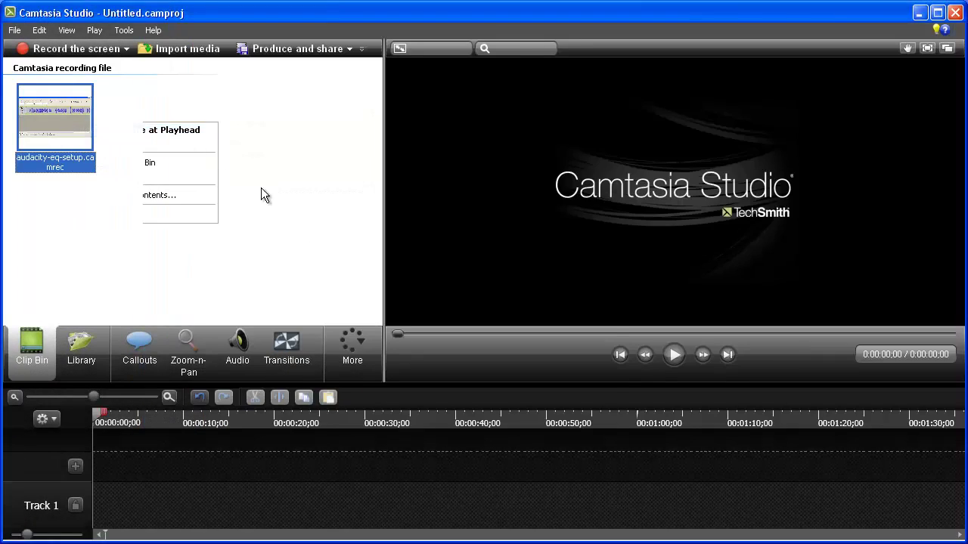
left_click(405, 277)
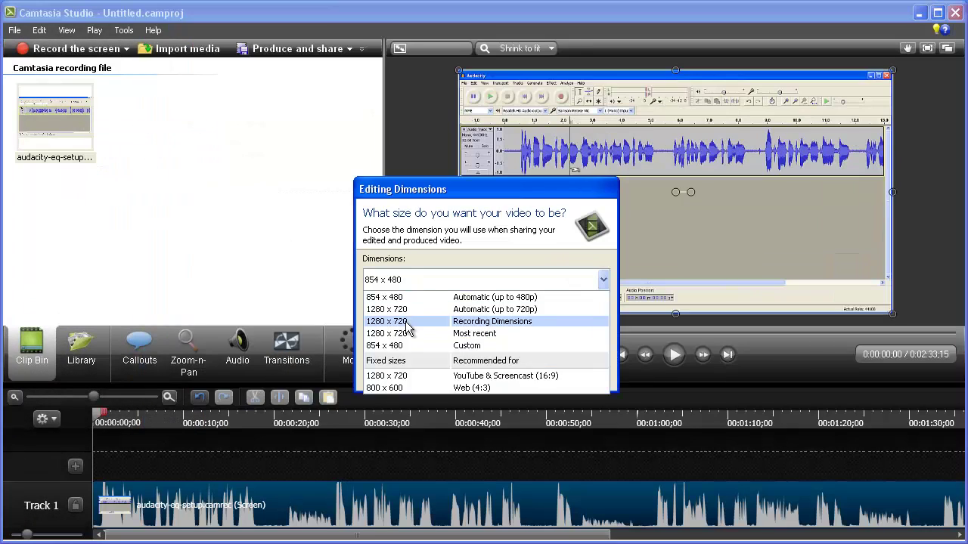
left_click(408, 322)
left_click(518, 375)
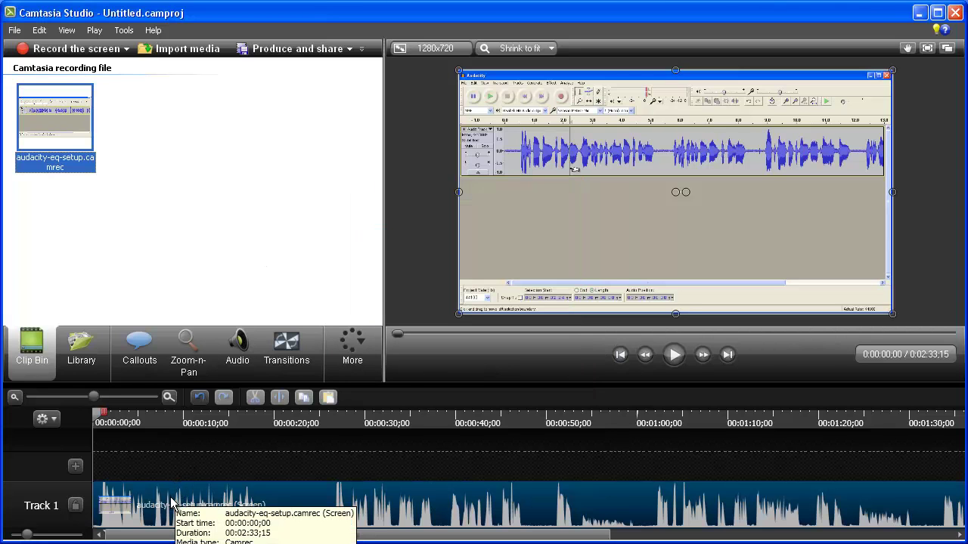
Shift the recording on Track 1 to leave room at its start, and add my-intro from the library at the playhead
left_click_drag(182, 497, 241, 505)
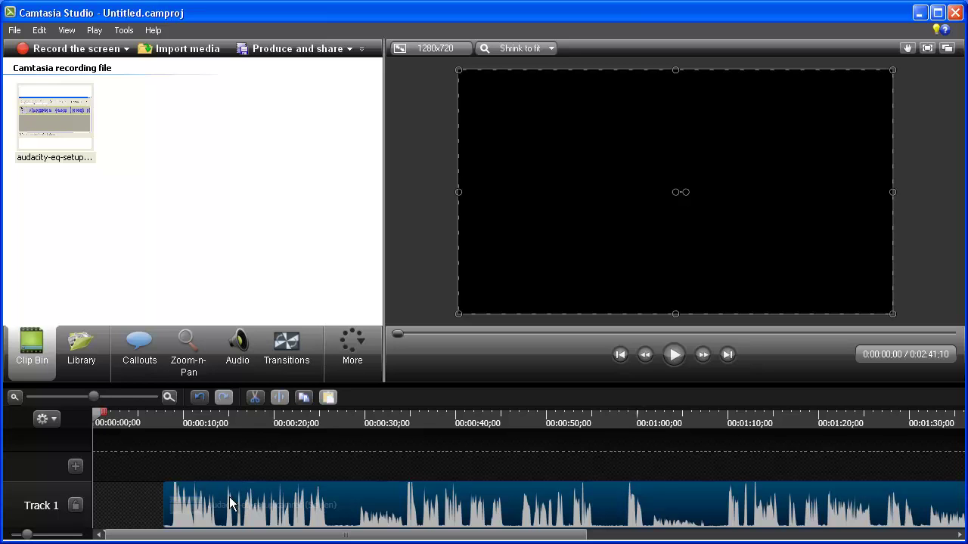
left_click(82, 359)
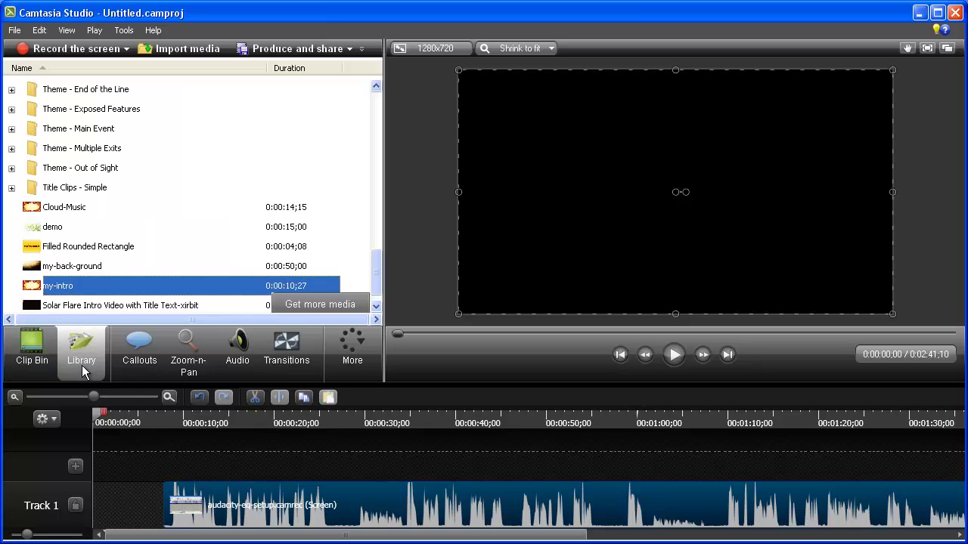
right_click(61, 290)
left_click(102, 286)
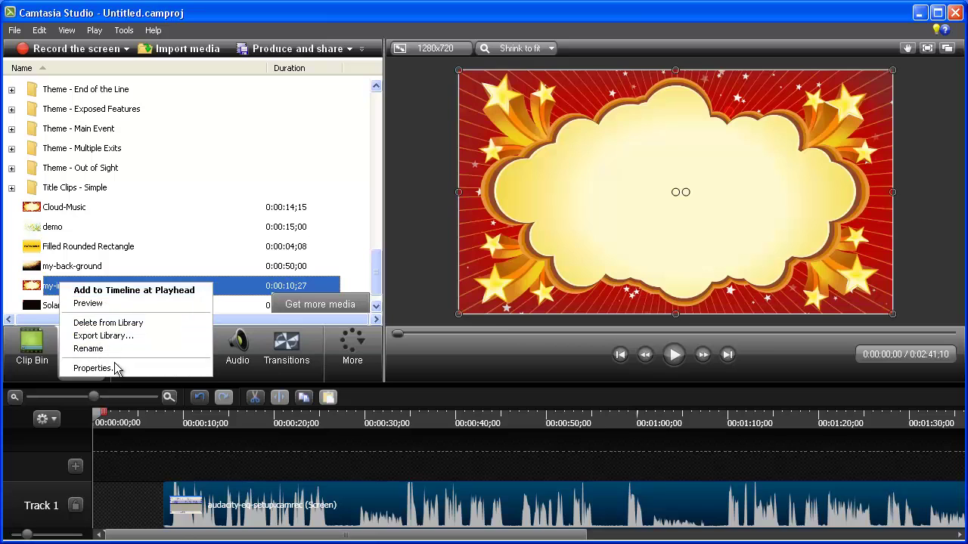
Place my-intro on Track 1 directly before the recording and add a Fade through black transition between them
left_click_drag(189, 509, 284, 511)
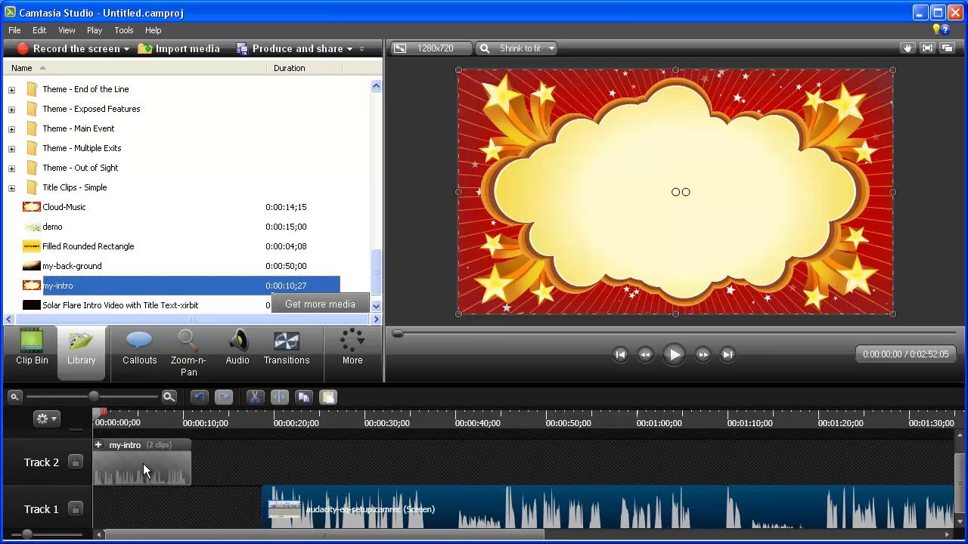
left_click_drag(142, 475, 142, 521)
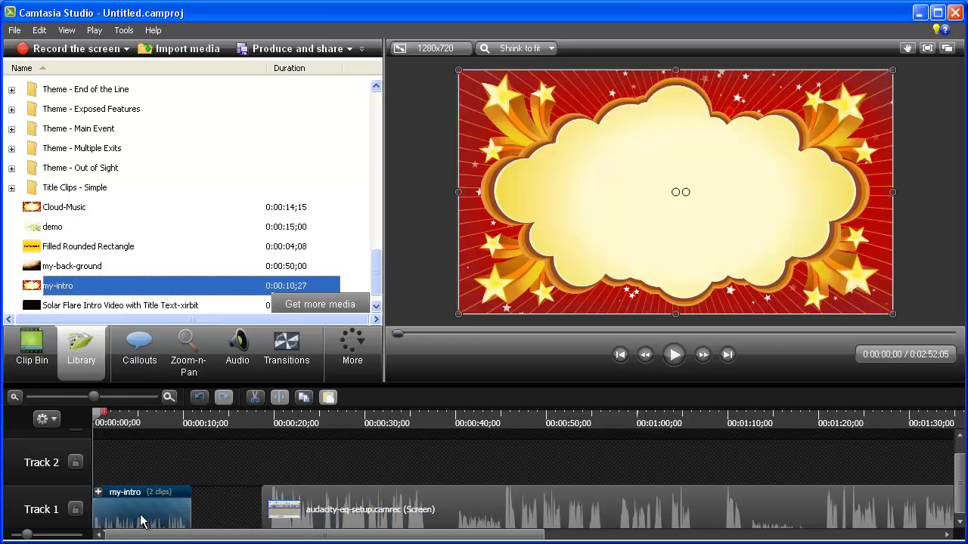
left_click_drag(296, 518, 218, 519)
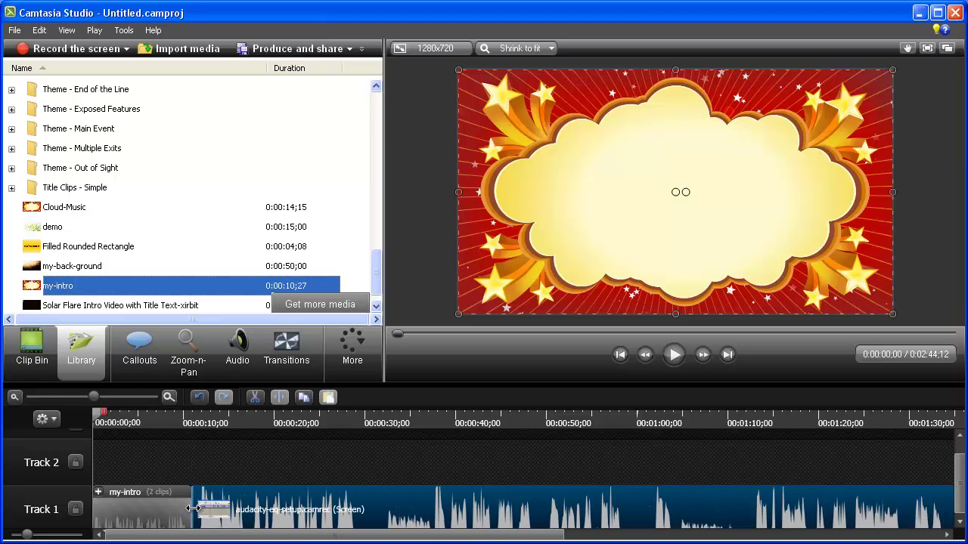
left_click(289, 369)
left_click_drag(287, 269, 184, 511)
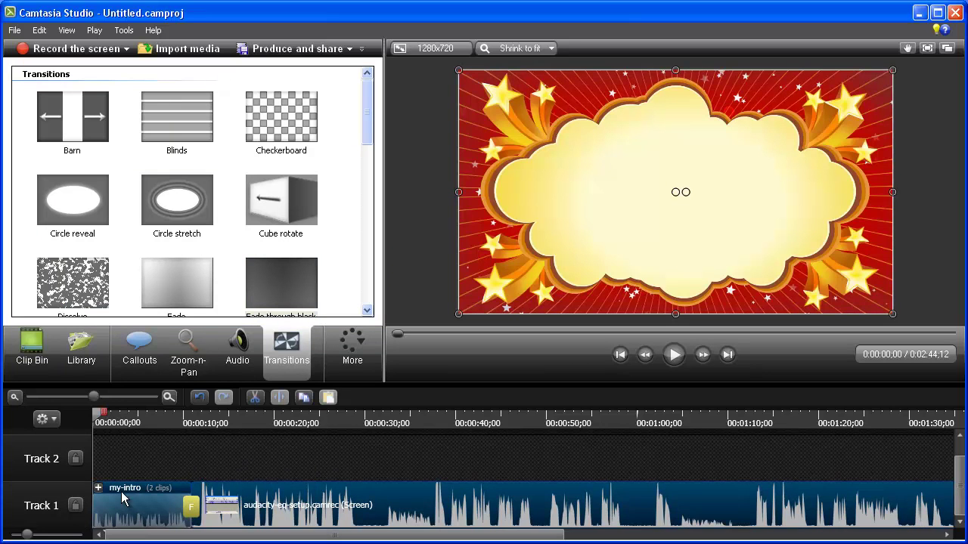
Expand the my-intro group and its nested Animated Title group, and open the title's text callout for editing
left_click(98, 487)
left_click(98, 489)
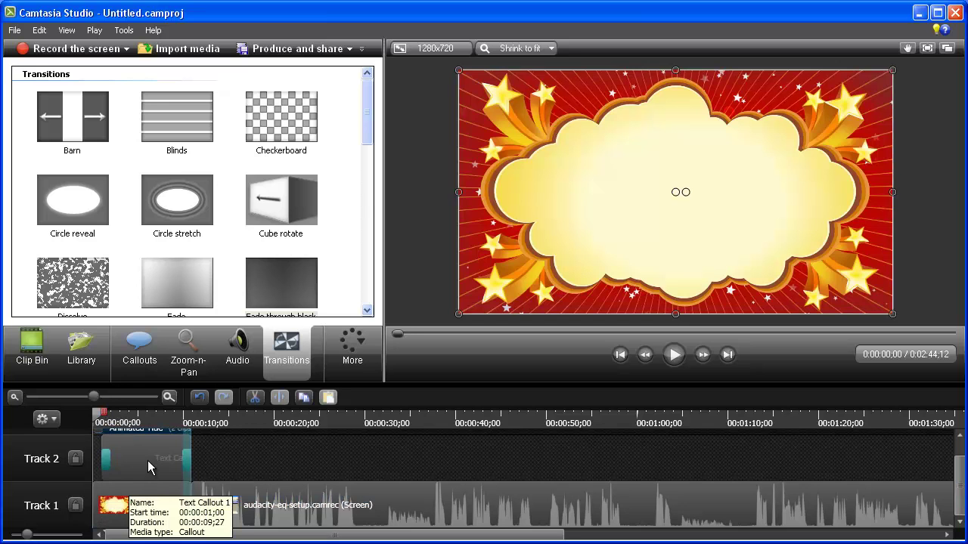
double_click(147, 461)
Replace the placeholder title text with "การใช้ Audacity" and collapse the my-intro group
key("Left")
key("shift+End")
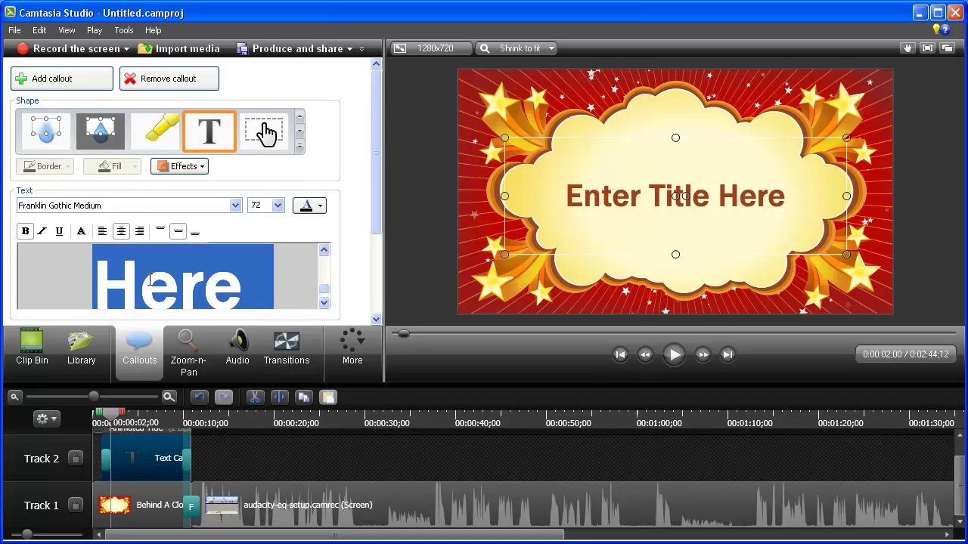
type("dk")
key("BackSpace")
key("BackSpace")
key("BackSpace")
key("BackSpace")
key("BackSpace")
key("BackSpace")
key("BackSpace")
key("BackSpace")
key("BackSpace")
key("BackSpace")
key("BackSpace")
key("BackSpace")
key("BackSpace")
key("BackSpace")
type("การใช้ Audacit")
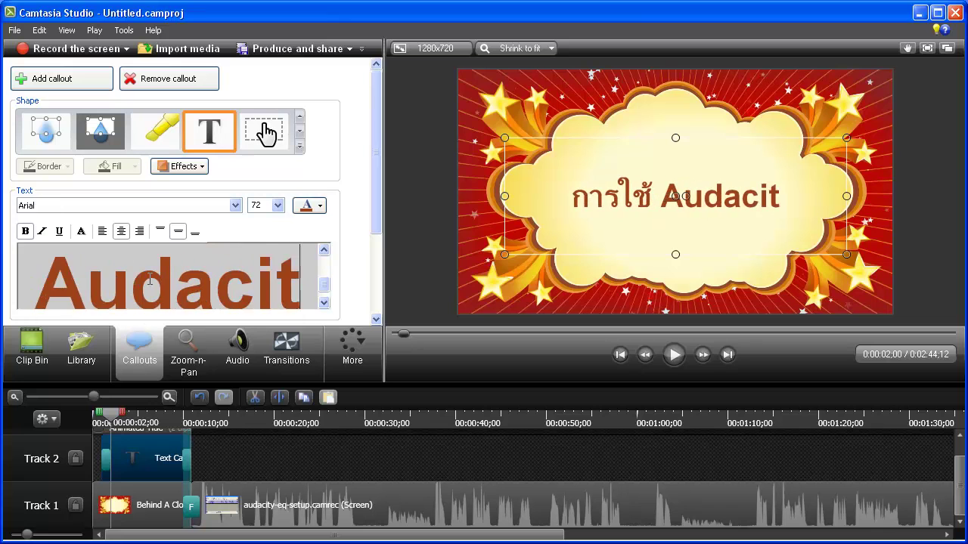
type("y")
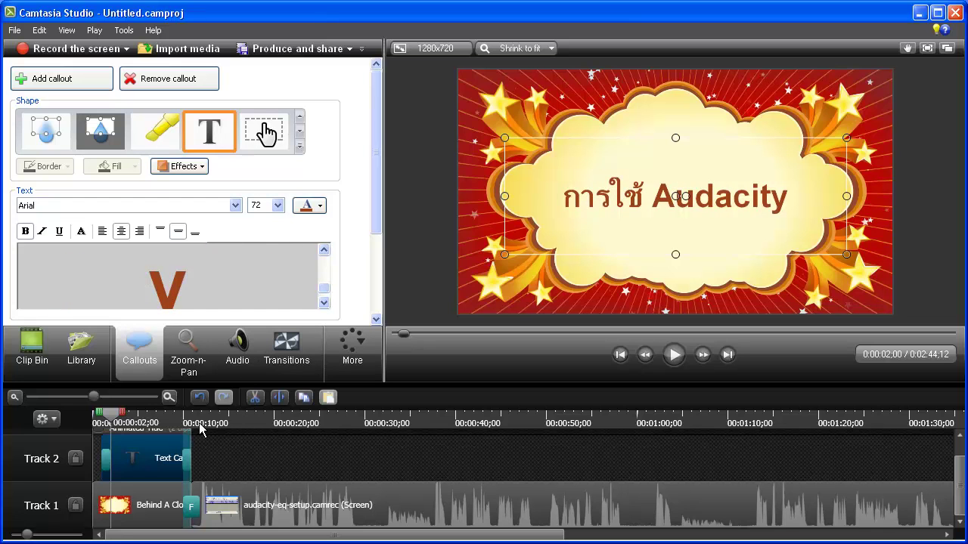
left_click(200, 468)
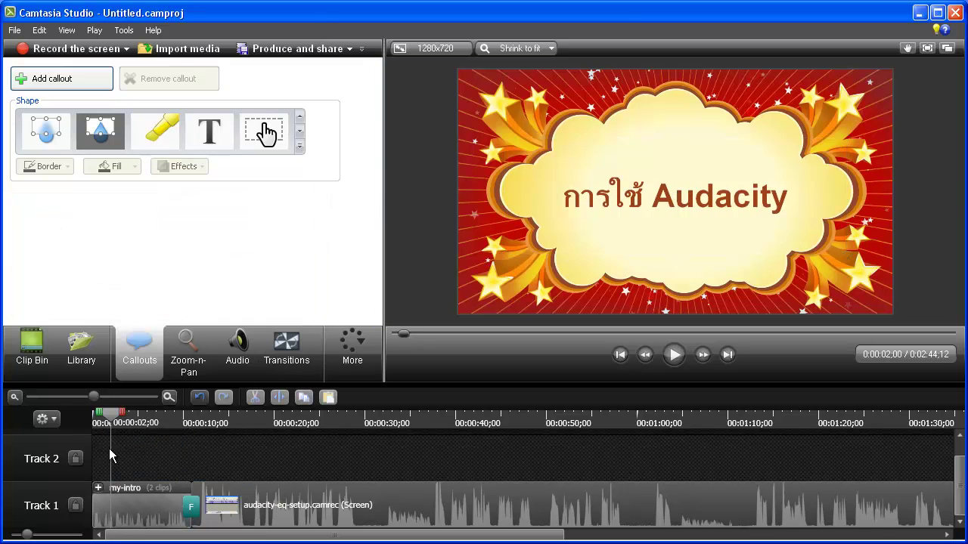
Play the timeline from the beginning through the intro and the transition into the screen recording
left_click_drag(113, 415, 97, 416)
left_click(671, 356)
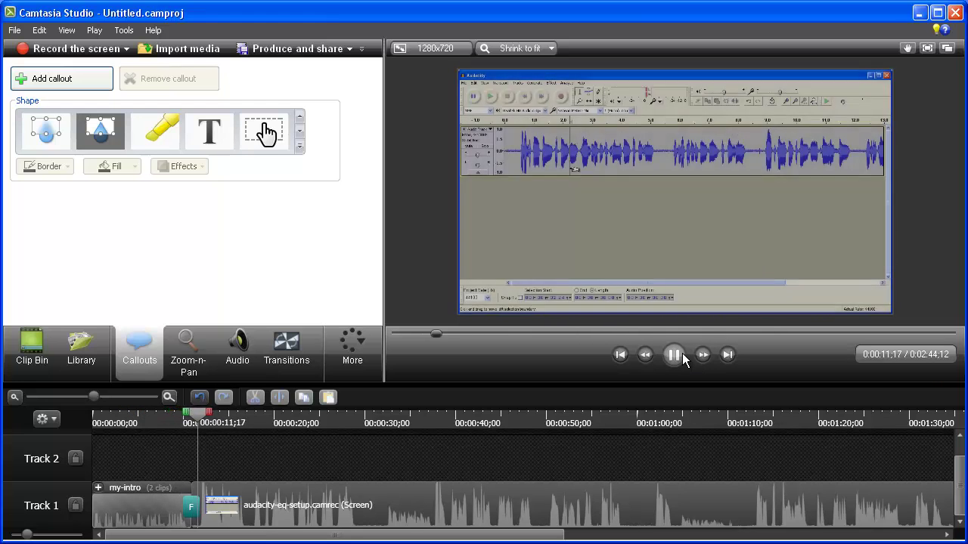
left_click(681, 354)
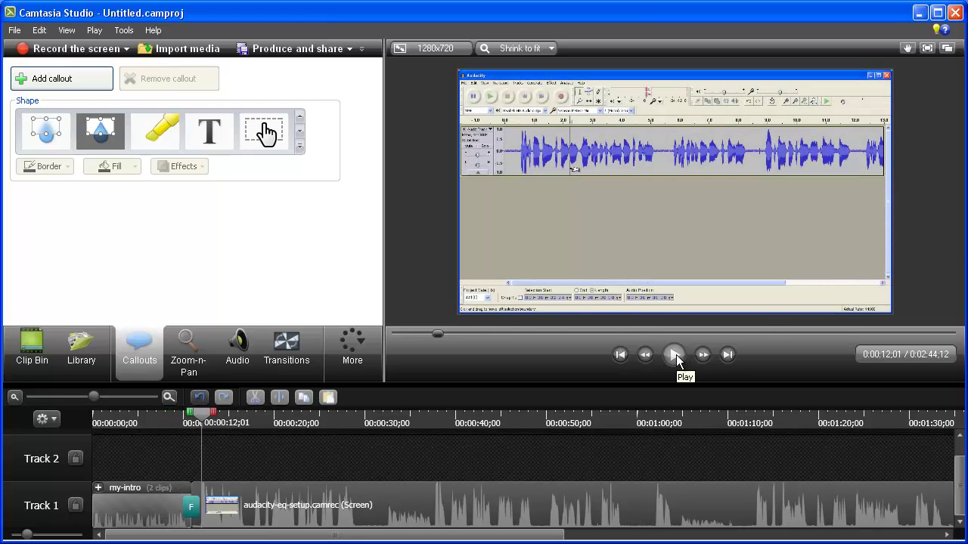